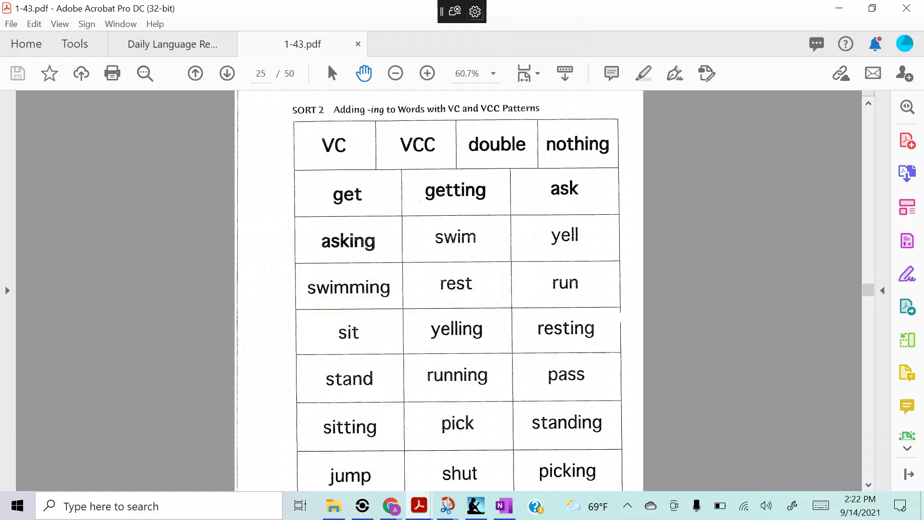
Switch to OneNote and open the blank ruled page dated September 14, 2021 in full-screen drawing mode.
{"action": "key", "text": "alt+Tab"}
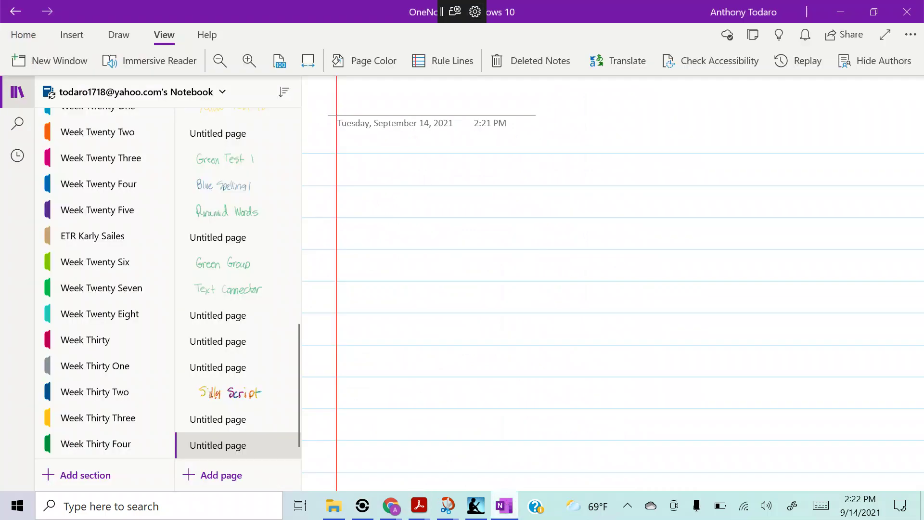
{"action": "left_click", "coordinate": [884, 34]}
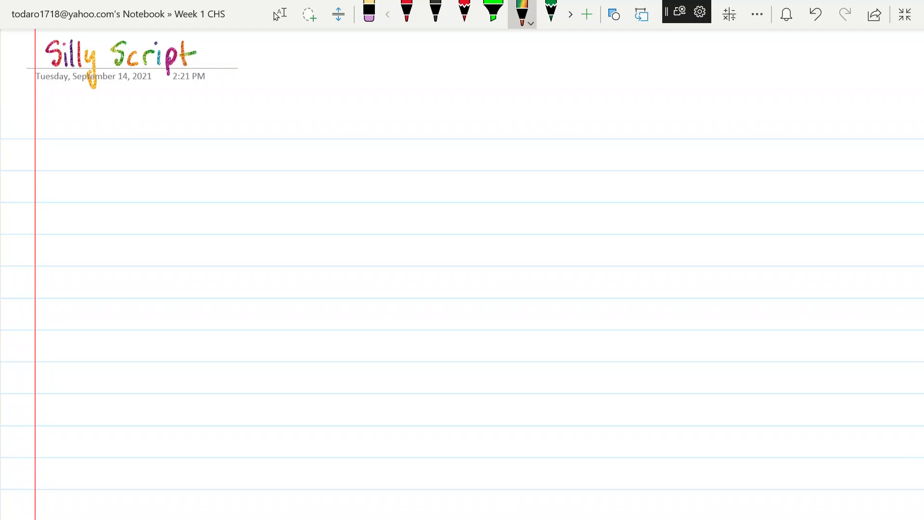
Handwrite the student's name with the black pencil on the first ruled line at the page's left margin.
{"action": "left_click", "coordinate": [570, 14]}
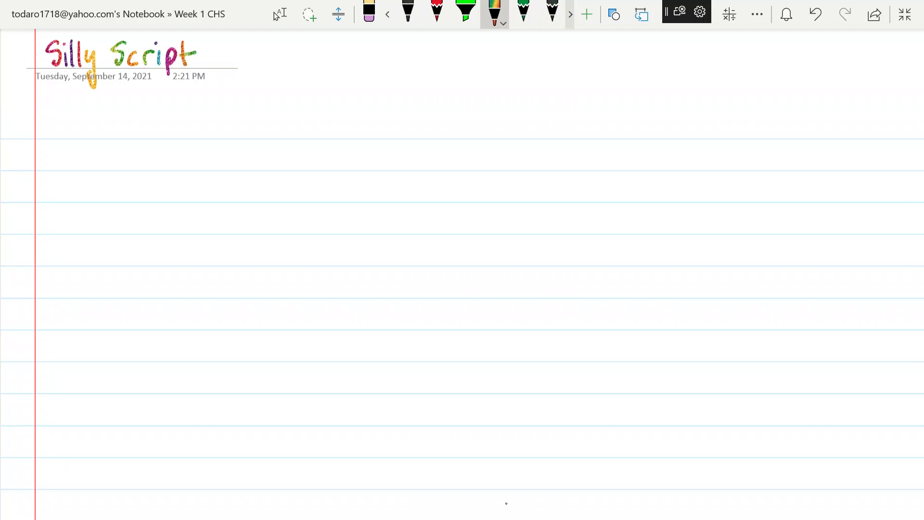
{"action": "left_click", "coordinate": [550, 13]}
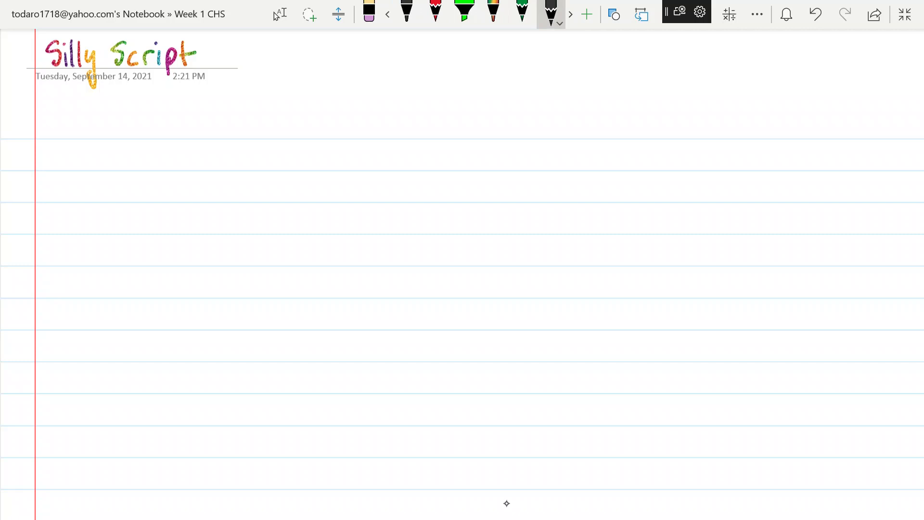
{"action": "mouse_move", "coordinate": [45, 115]}
{"action": "left_mouse_down"}
{"action": "mouse_move", "coordinate": [45, 135]}
{"action": "mouse_move", "coordinate": [61, 113]}
{"action": "mouse_move", "coordinate": [53, 128]}
{"action": "mouse_move", "coordinate": [99, 140]}
{"action": "mouse_move", "coordinate": [134, 129]}
{"action": "mouse_move", "coordinate": [139, 137]}
{"action": "left_mouse_up"}
{"action": "mouse_move", "coordinate": [151, 130]}
{"action": "left_mouse_down"}
{"action": "mouse_move", "coordinate": [144, 138]}
{"action": "mouse_move", "coordinate": [159, 139]}
{"action": "left_mouse_up"}
{"action": "mouse_move", "coordinate": [156, 139]}
{"action": "left_mouse_down"}
{"action": "mouse_move", "coordinate": [165, 126]}
{"action": "mouse_move", "coordinate": [164, 139]}
{"action": "left_mouse_up"}
{"action": "left_click_drag", "start_coordinate": [174, 110], "coordinate": [183, 140]}
Draw a red vertical margin line down the page's right side and write the date 9-14-21 beside it in black pencil.
{"action": "left_click", "coordinate": [436, 12]}
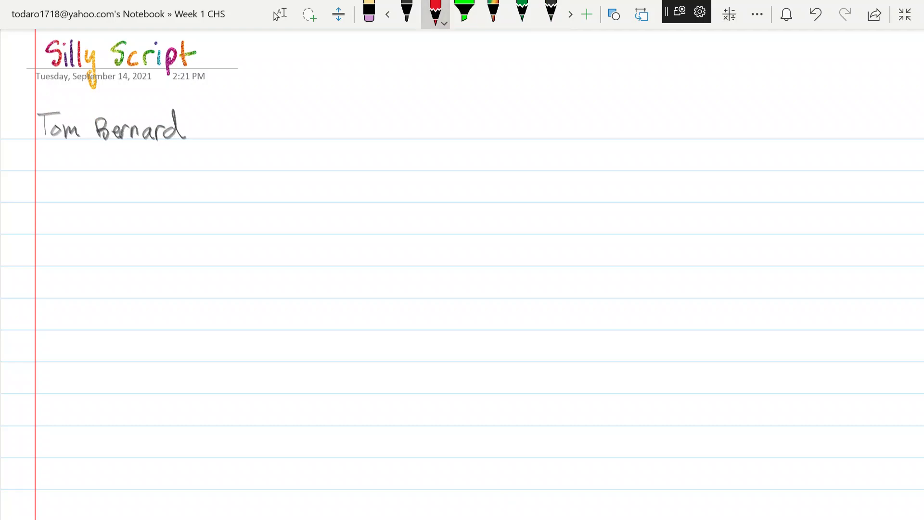
{"action": "left_click_drag", "start_coordinate": [861, 36], "coordinate": [879, 507]}
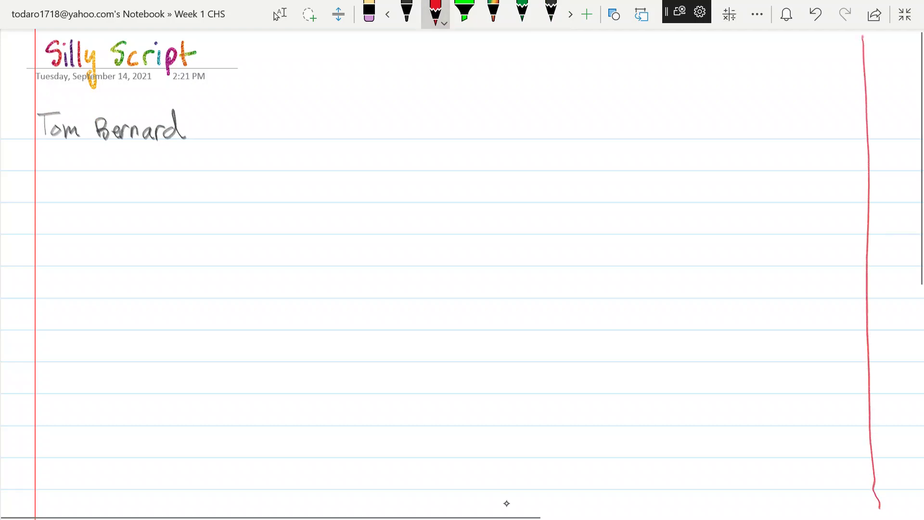
{"action": "left_click", "coordinate": [551, 12]}
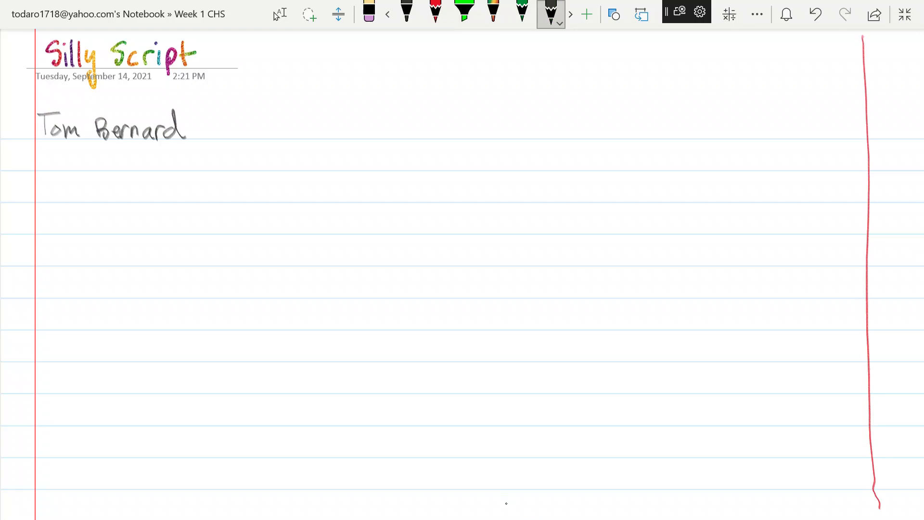
{"action": "left_click_drag", "start_coordinate": [792, 118], "coordinate": [780, 138]}
{"action": "left_click_drag", "start_coordinate": [788, 131], "coordinate": [806, 121]}
{"action": "left_click_drag", "start_coordinate": [811, 123], "coordinate": [817, 131]}
{"action": "mouse_move", "coordinate": [817, 120]}
{"action": "left_mouse_down"}
{"action": "mouse_move", "coordinate": [813, 138]}
{"action": "mouse_move", "coordinate": [830, 126]}
{"action": "left_mouse_up"}
{"action": "left_click_drag", "start_coordinate": [833, 121], "coordinate": [849, 135]}
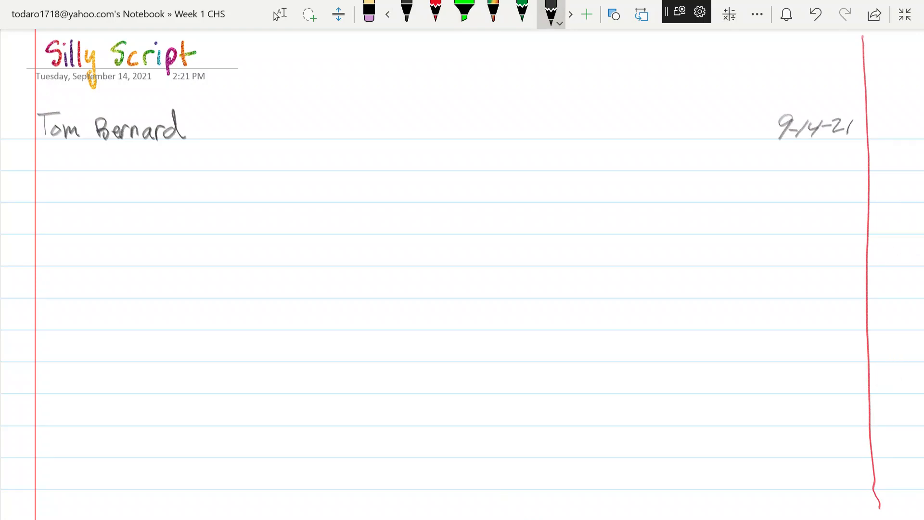
Handwrite the heading "Silly Script" in black pencil, centered below the name and date line.
{"action": "mouse_move", "coordinate": [381, 176]}
{"action": "left_mouse_down"}
{"action": "mouse_move", "coordinate": [366, 202]}
{"action": "mouse_move", "coordinate": [394, 206]}
{"action": "left_mouse_up"}
{"action": "left_click_drag", "start_coordinate": [410, 173], "coordinate": [406, 202]}
{"action": "left_click_drag", "start_coordinate": [412, 188], "coordinate": [412, 224]}
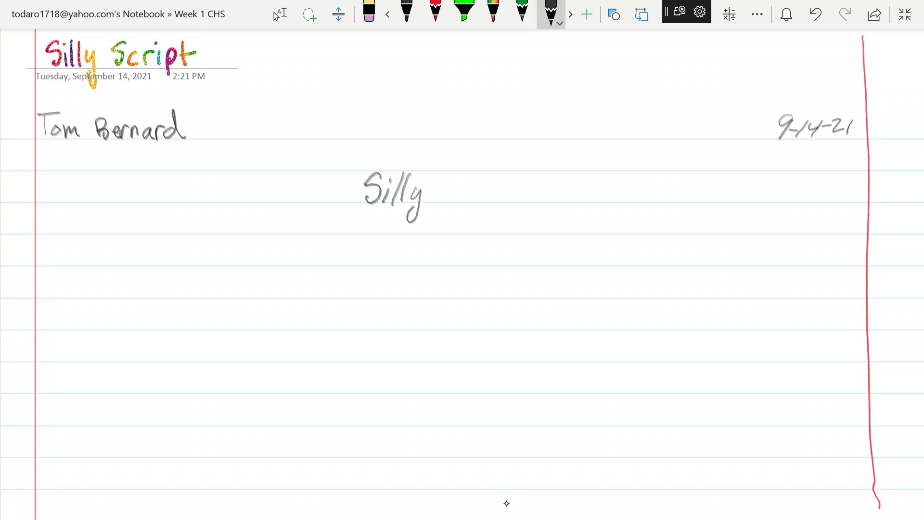
{"action": "mouse_move", "coordinate": [466, 177]}
{"action": "left_mouse_down"}
{"action": "mouse_move", "coordinate": [454, 183]}
{"action": "mouse_move", "coordinate": [455, 201]}
{"action": "left_mouse_up"}
{"action": "mouse_move", "coordinate": [473, 189]}
{"action": "left_mouse_down"}
{"action": "mouse_move", "coordinate": [469, 204]}
{"action": "mouse_move", "coordinate": [492, 190]}
{"action": "mouse_move", "coordinate": [494, 206]}
{"action": "left_mouse_up"}
{"action": "mouse_move", "coordinate": [504, 198]}
{"action": "left_mouse_down"}
{"action": "mouse_move", "coordinate": [500, 211]}
{"action": "mouse_move", "coordinate": [515, 190]}
{"action": "mouse_move", "coordinate": [525, 205]}
{"action": "left_mouse_up"}
{"action": "left_click_drag", "start_coordinate": [519, 191], "coordinate": [532, 188]}
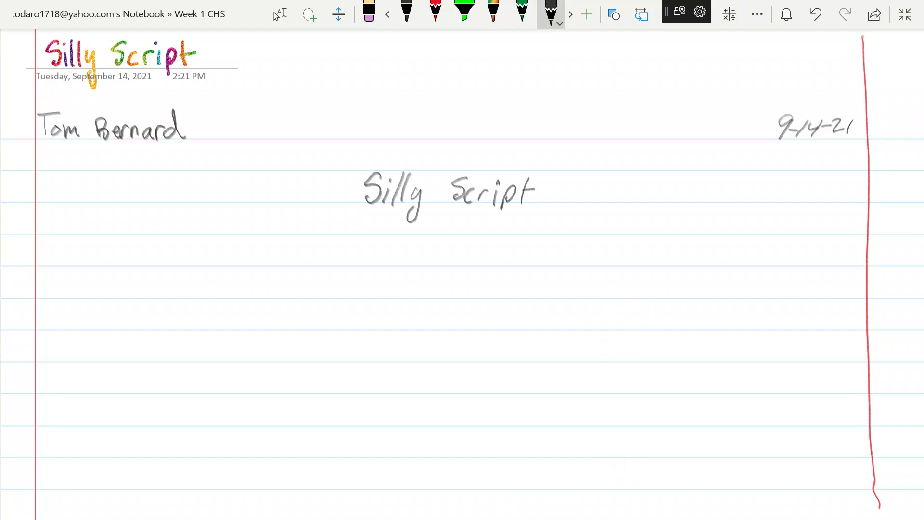
Write "1. GET" in straight-edged capital letters with the rainbow pen below the heading, numbering it at the left margin.
{"action": "left_click", "coordinate": [493, 13]}
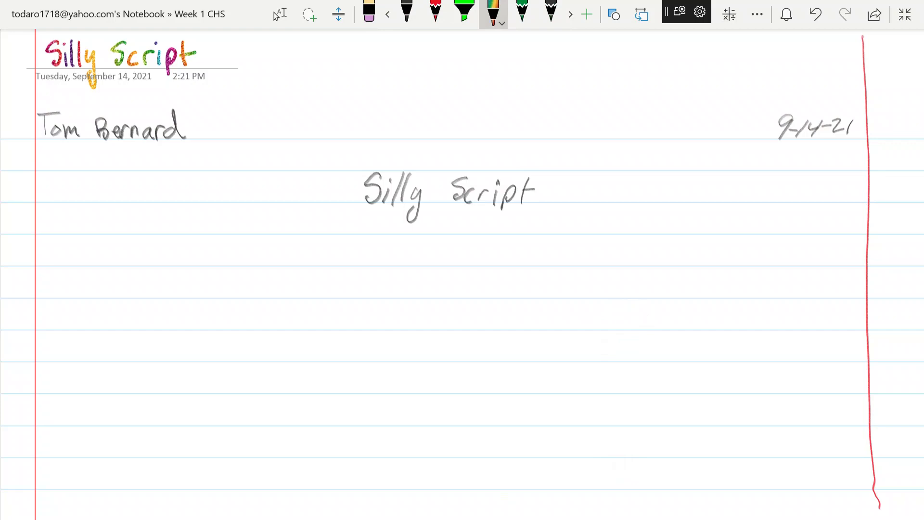
{"action": "left_click_drag", "start_coordinate": [27, 235], "coordinate": [33, 261]}
{"action": "mouse_move", "coordinate": [69, 236]}
{"action": "left_mouse_down"}
{"action": "mouse_move", "coordinate": [45, 237]}
{"action": "mouse_move", "coordinate": [44, 264]}
{"action": "mouse_move", "coordinate": [66, 264]}
{"action": "mouse_move", "coordinate": [72, 251]}
{"action": "mouse_move", "coordinate": [64, 250]}
{"action": "mouse_move", "coordinate": [77, 250]}
{"action": "mouse_move", "coordinate": [87, 264]}
{"action": "mouse_move", "coordinate": [101, 233]}
{"action": "mouse_move", "coordinate": [98, 261]}
{"action": "left_mouse_up"}
{"action": "mouse_move", "coordinate": [124, 234]}
{"action": "left_mouse_down"}
{"action": "mouse_move", "coordinate": [125, 261]}
{"action": "mouse_move", "coordinate": [137, 234]}
{"action": "mouse_move", "coordinate": [125, 266]}
{"action": "left_mouse_up"}
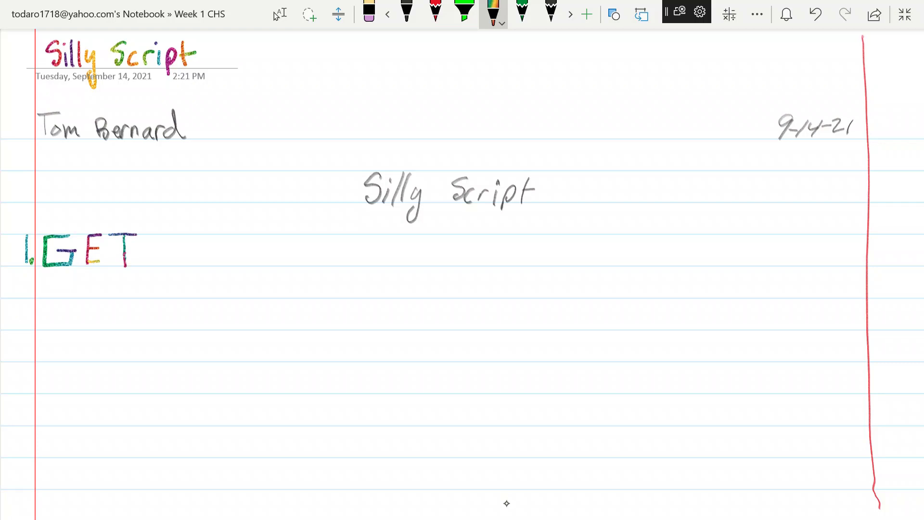
Write "2. Getting" with the rainbow pen in wavy letters, sweeping the final g's tail back beneath the whole word.
{"action": "mouse_move", "coordinate": [17, 299]}
{"action": "left_mouse_down"}
{"action": "mouse_move", "coordinate": [14, 328]}
{"action": "mouse_move", "coordinate": [25, 327]}
{"action": "left_mouse_up"}
{"action": "left_click", "coordinate": [32, 328]}
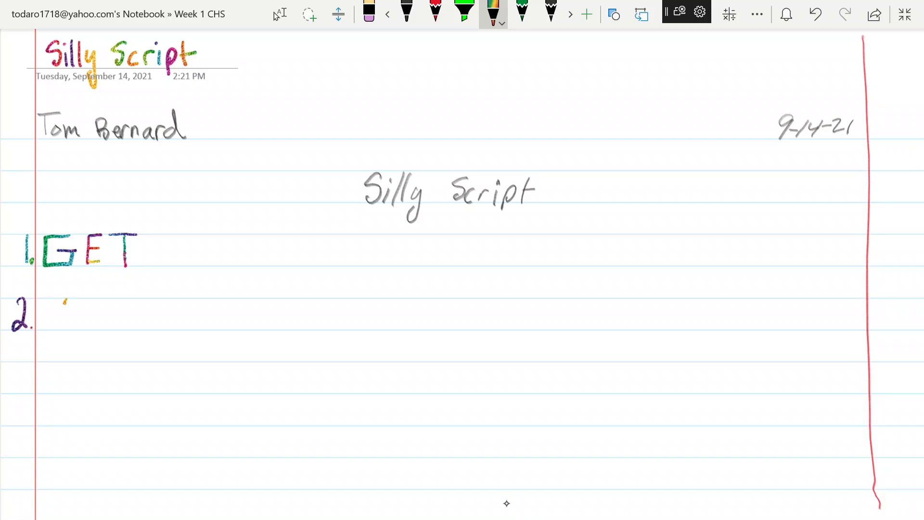
{"action": "mouse_move", "coordinate": [64, 301]}
{"action": "left_mouse_down"}
{"action": "mouse_move", "coordinate": [42, 301]}
{"action": "mouse_move", "coordinate": [46, 327]}
{"action": "mouse_move", "coordinate": [63, 332]}
{"action": "mouse_move", "coordinate": [66, 319]}
{"action": "mouse_move", "coordinate": [53, 319]}
{"action": "mouse_move", "coordinate": [54, 302]}
{"action": "mouse_move", "coordinate": [92, 316]}
{"action": "mouse_move", "coordinate": [93, 306]}
{"action": "mouse_move", "coordinate": [74, 308]}
{"action": "mouse_move", "coordinate": [101, 328]}
{"action": "mouse_move", "coordinate": [124, 319]}
{"action": "mouse_move", "coordinate": [121, 332]}
{"action": "left_mouse_up"}
{"action": "mouse_move", "coordinate": [99, 295]}
{"action": "left_mouse_down"}
{"action": "mouse_move", "coordinate": [139, 299]}
{"action": "mouse_move", "coordinate": [169, 317]}
{"action": "mouse_move", "coordinate": [165, 332]}
{"action": "left_mouse_up"}
{"action": "left_click_drag", "start_coordinate": [149, 297], "coordinate": [191, 295]}
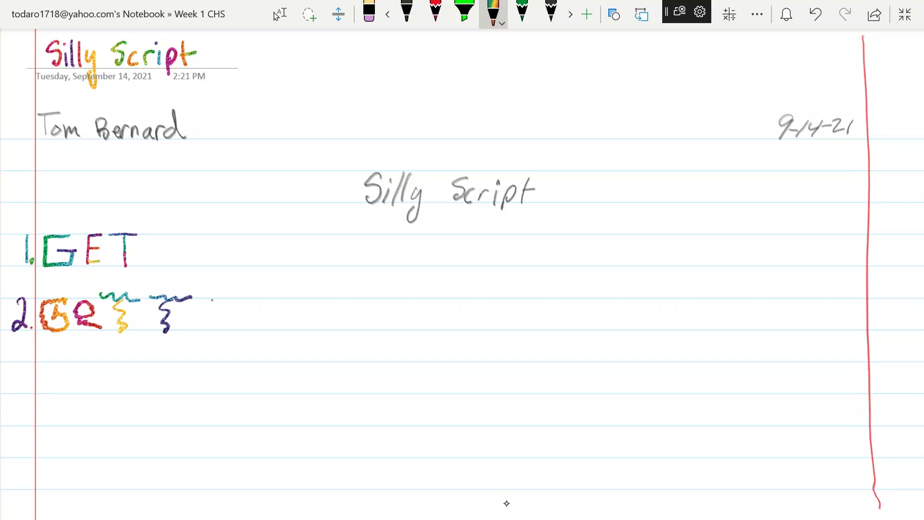
{"action": "mouse_move", "coordinate": [212, 299]}
{"action": "left_mouse_down"}
{"action": "mouse_move", "coordinate": [208, 326]}
{"action": "mouse_move", "coordinate": [245, 328]}
{"action": "mouse_move", "coordinate": [260, 302]}
{"action": "mouse_move", "coordinate": [269, 326]}
{"action": "left_mouse_up"}
{"action": "left_click", "coordinate": [216, 284]}
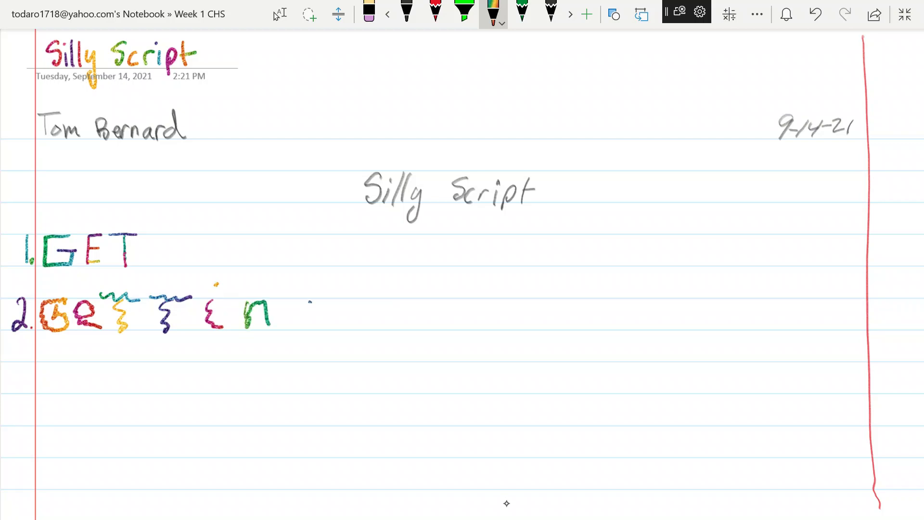
{"action": "mouse_move", "coordinate": [309, 301]}
{"action": "left_mouse_down"}
{"action": "mouse_move", "coordinate": [294, 316]}
{"action": "mouse_move", "coordinate": [314, 314]}
{"action": "mouse_move", "coordinate": [319, 326]}
{"action": "mouse_move", "coordinate": [305, 355]}
{"action": "mouse_move", "coordinate": [244, 339]}
{"action": "mouse_move", "coordinate": [46, 343]}
{"action": "left_mouse_up"}
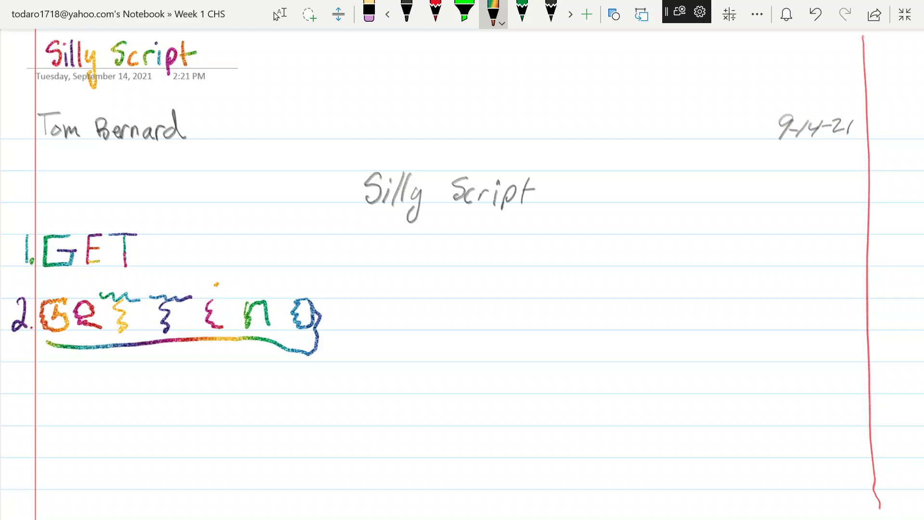
{"action": "left_click", "coordinate": [206, 480]}
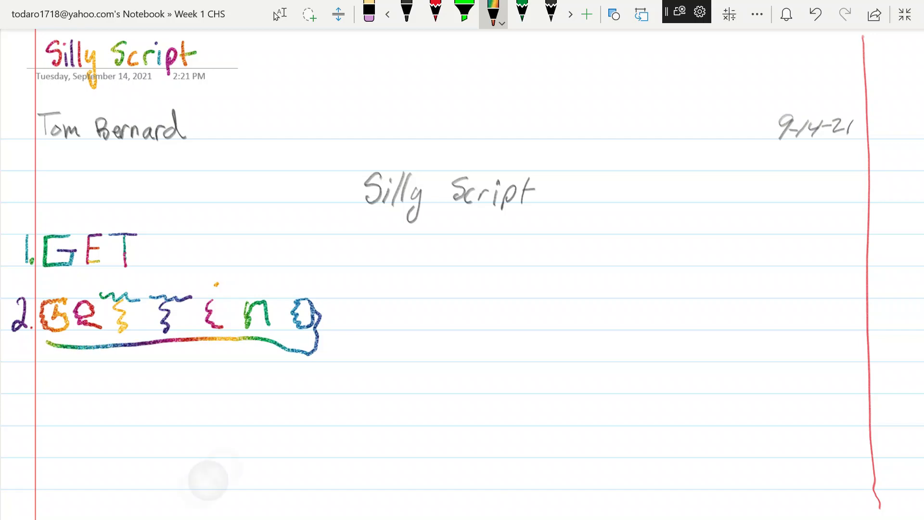
{"action": "left_click", "coordinate": [708, 327]}
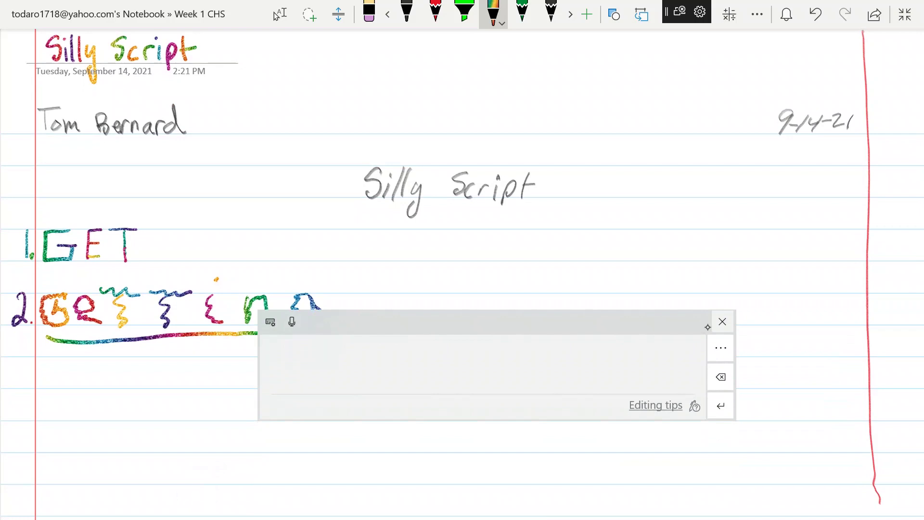
{"action": "left_click", "coordinate": [227, 475]}
Write "3. ASK" in thick, wavy rainbow capital letters below the second word.
{"action": "left_click_drag", "start_coordinate": [22, 358], "coordinate": [18, 386]}
{"action": "left_click", "coordinate": [29, 385]}
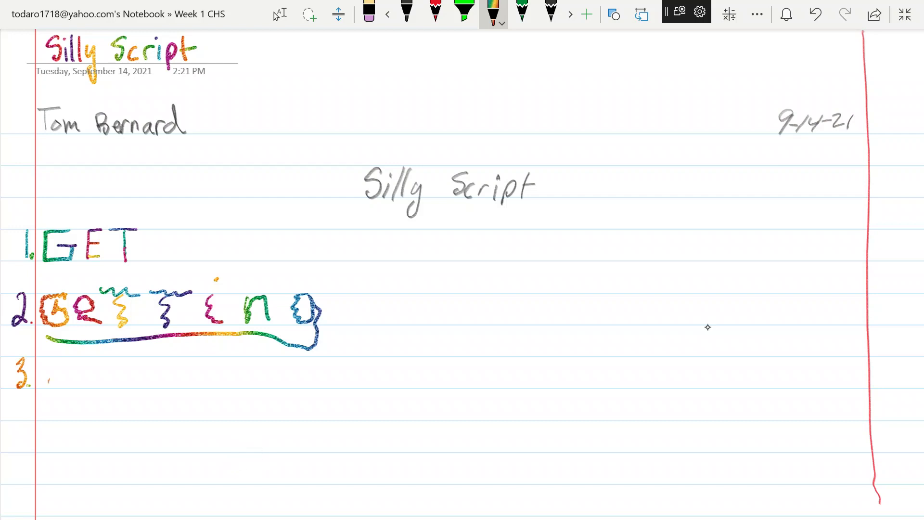
{"action": "mouse_move", "coordinate": [49, 380]}
{"action": "left_mouse_down"}
{"action": "mouse_move", "coordinate": [57, 360]}
{"action": "mouse_move", "coordinate": [70, 387]}
{"action": "mouse_move", "coordinate": [66, 376]}
{"action": "mouse_move", "coordinate": [103, 360]}
{"action": "mouse_move", "coordinate": [83, 362]}
{"action": "mouse_move", "coordinate": [101, 394]}
{"action": "mouse_move", "coordinate": [87, 402]}
{"action": "mouse_move", "coordinate": [80, 390]}
{"action": "left_mouse_up"}
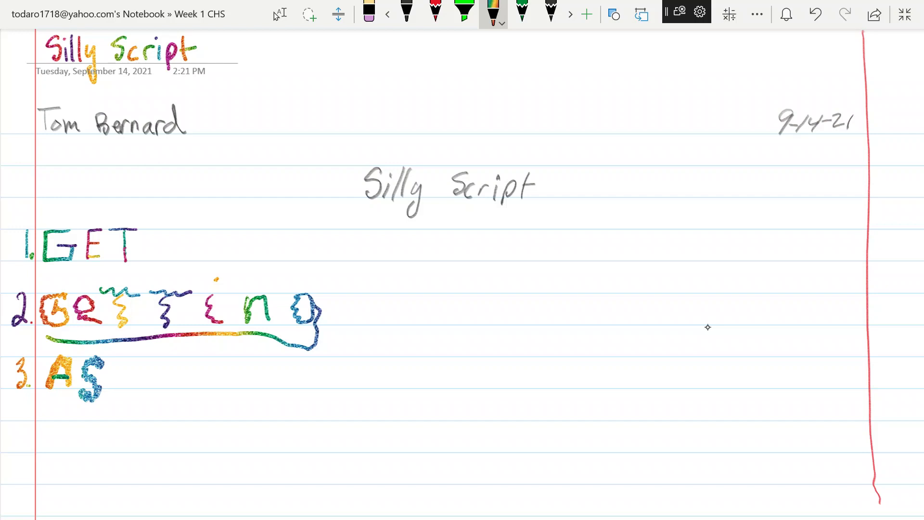
{"action": "mouse_move", "coordinate": [125, 349]}
{"action": "left_mouse_down"}
{"action": "mouse_move", "coordinate": [119, 393]}
{"action": "mouse_move", "coordinate": [129, 351]}
{"action": "mouse_move", "coordinate": [128, 378]}
{"action": "mouse_move", "coordinate": [157, 398]}
{"action": "mouse_move", "coordinate": [139, 347]}
{"action": "left_mouse_up"}
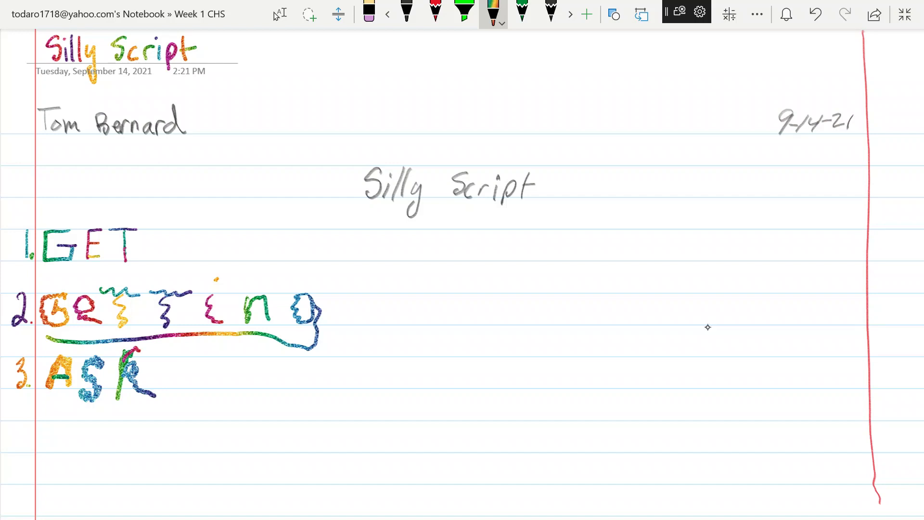
Write number 4 and the word "ASKing" in large outlined bubble letters with the rainbow pen below the third word.
{"action": "left_click_drag", "start_coordinate": [14, 425], "coordinate": [25, 450]}
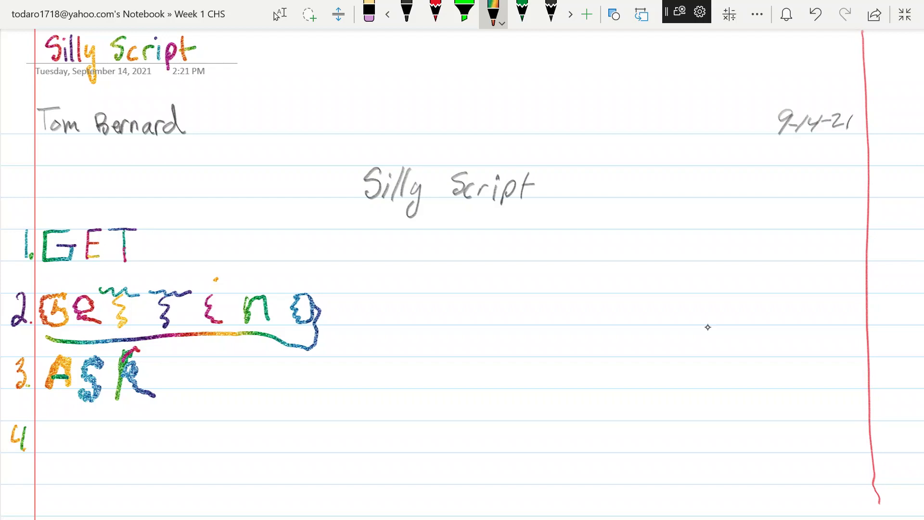
{"action": "mouse_move", "coordinate": [57, 420]}
{"action": "left_mouse_down"}
{"action": "mouse_move", "coordinate": [45, 457]}
{"action": "mouse_move", "coordinate": [71, 455]}
{"action": "mouse_move", "coordinate": [71, 439]}
{"action": "mouse_move", "coordinate": [57, 439]}
{"action": "left_mouse_up"}
{"action": "mouse_move", "coordinate": [70, 420]}
{"action": "left_mouse_down"}
{"action": "mouse_move", "coordinate": [81, 473]}
{"action": "mouse_move", "coordinate": [54, 465]}
{"action": "mouse_move", "coordinate": [44, 479]}
{"action": "mouse_move", "coordinate": [53, 451]}
{"action": "left_mouse_up"}
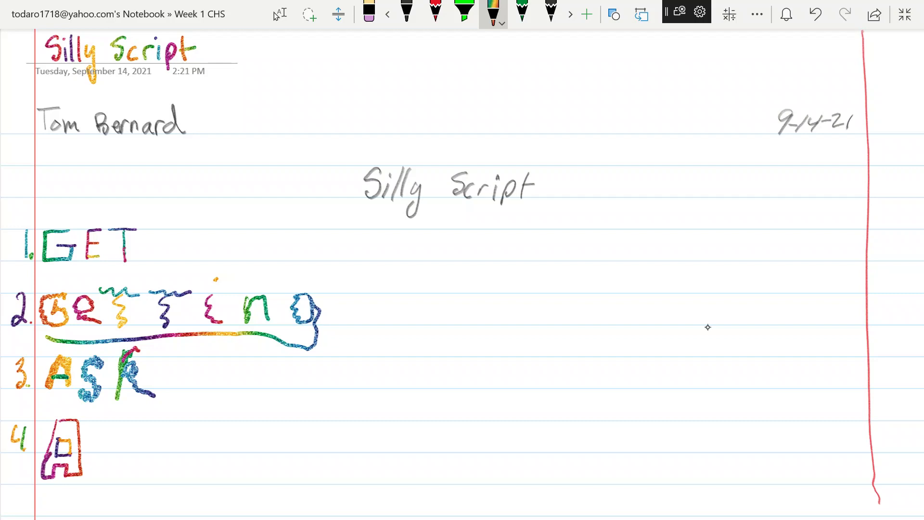
{"action": "mouse_move", "coordinate": [103, 431]}
{"action": "left_mouse_down"}
{"action": "mouse_move", "coordinate": [109, 443]}
{"action": "mouse_move", "coordinate": [123, 424]}
{"action": "mouse_move", "coordinate": [87, 423]}
{"action": "mouse_move", "coordinate": [89, 451]}
{"action": "mouse_move", "coordinate": [120, 474]}
{"action": "mouse_move", "coordinate": [104, 487]}
{"action": "mouse_move", "coordinate": [94, 469]}
{"action": "mouse_move", "coordinate": [82, 477]}
{"action": "mouse_move", "coordinate": [96, 498]}
{"action": "mouse_move", "coordinate": [131, 491]}
{"action": "mouse_move", "coordinate": [113, 456]}
{"action": "left_mouse_up"}
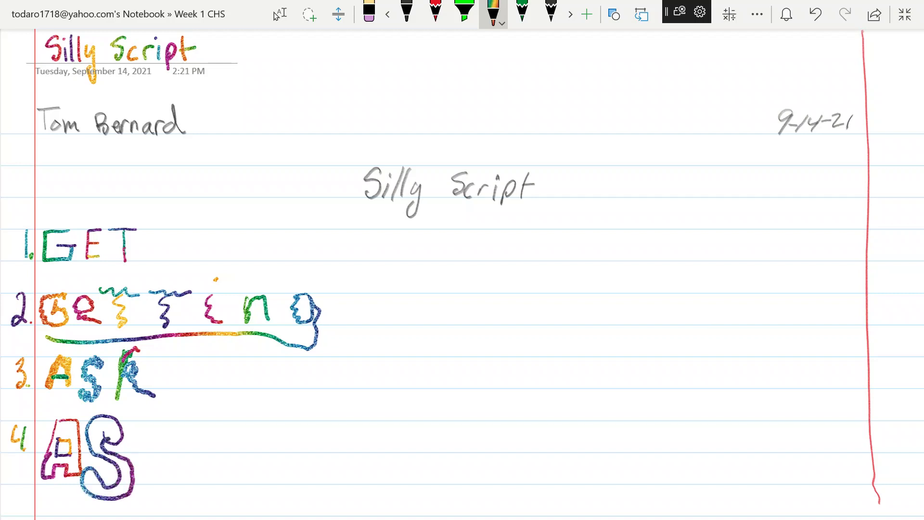
{"action": "left_click_drag", "start_coordinate": [152, 416], "coordinate": [153, 496]}
{"action": "mouse_move", "coordinate": [170, 416]}
{"action": "left_mouse_down"}
{"action": "mouse_move", "coordinate": [170, 453]}
{"action": "mouse_move", "coordinate": [197, 433]}
{"action": "mouse_move", "coordinate": [181, 460]}
{"action": "mouse_move", "coordinate": [207, 498]}
{"action": "mouse_move", "coordinate": [174, 470]}
{"action": "mouse_move", "coordinate": [166, 494]}
{"action": "mouse_move", "coordinate": [179, 475]}
{"action": "left_mouse_up"}
{"action": "mouse_move", "coordinate": [169, 425]}
{"action": "left_mouse_down"}
{"action": "mouse_move", "coordinate": [170, 414]}
{"action": "mouse_move", "coordinate": [144, 419]}
{"action": "left_mouse_up"}
{"action": "mouse_move", "coordinate": [226, 423]}
{"action": "left_mouse_down"}
{"action": "mouse_move", "coordinate": [228, 480]}
{"action": "mouse_move", "coordinate": [259, 482]}
{"action": "mouse_move", "coordinate": [258, 427]}
{"action": "mouse_move", "coordinate": [225, 427]}
{"action": "mouse_move", "coordinate": [256, 403]}
{"action": "mouse_move", "coordinate": [232, 387]}
{"action": "mouse_move", "coordinate": [227, 405]}
{"action": "left_mouse_up"}
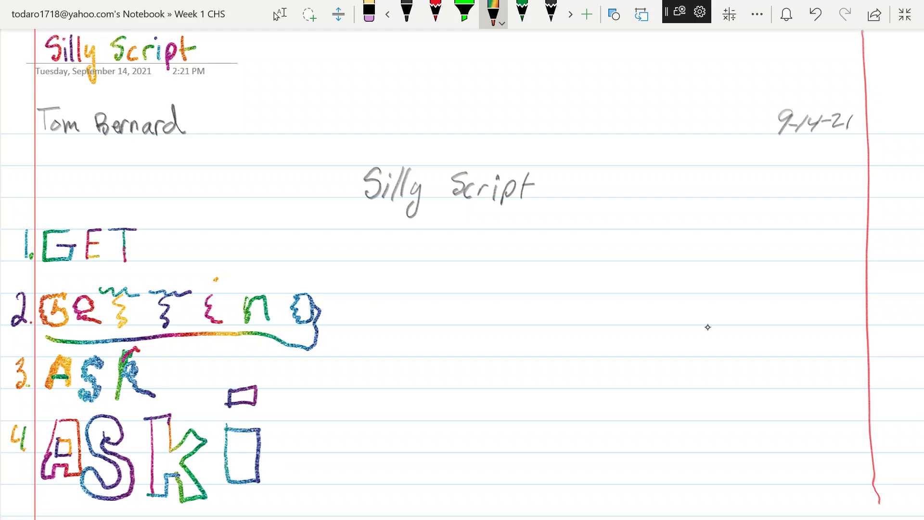
{"action": "mouse_move", "coordinate": [291, 436]}
{"action": "left_mouse_down"}
{"action": "mouse_move", "coordinate": [291, 473]}
{"action": "mouse_move", "coordinate": [317, 433]}
{"action": "mouse_move", "coordinate": [339, 473]}
{"action": "mouse_move", "coordinate": [316, 475]}
{"action": "mouse_move", "coordinate": [320, 456]}
{"action": "mouse_move", "coordinate": [307, 477]}
{"action": "mouse_move", "coordinate": [292, 469]}
{"action": "left_mouse_up"}
{"action": "mouse_move", "coordinate": [393, 428]}
{"action": "left_mouse_down"}
{"action": "mouse_move", "coordinate": [363, 445]}
{"action": "mouse_move", "coordinate": [391, 479]}
{"action": "mouse_move", "coordinate": [403, 420]}
{"action": "mouse_move", "coordinate": [428, 457]}
{"action": "mouse_move", "coordinate": [419, 505]}
{"action": "mouse_move", "coordinate": [325, 517]}
{"action": "mouse_move", "coordinate": [389, 476]}
{"action": "mouse_move", "coordinate": [391, 465]}
{"action": "left_mouse_up"}
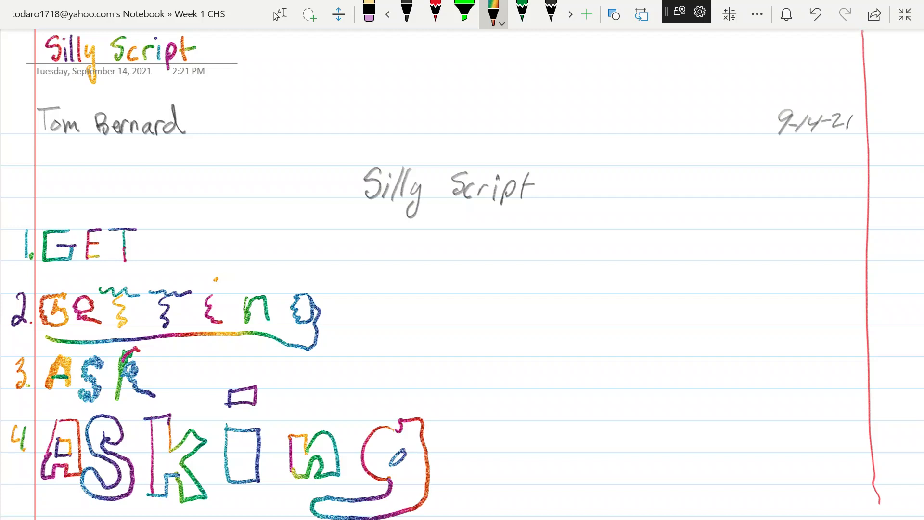
Draw a rainbow zigzag flourish beneath the centered "Silly Script" heading and exit full-screen drawing.
{"action": "mouse_move", "coordinate": [352, 210]}
{"action": "left_mouse_down"}
{"action": "mouse_move", "coordinate": [400, 209]}
{"action": "mouse_move", "coordinate": [378, 235]}
{"action": "mouse_move", "coordinate": [477, 281]}
{"action": "left_mouse_up"}
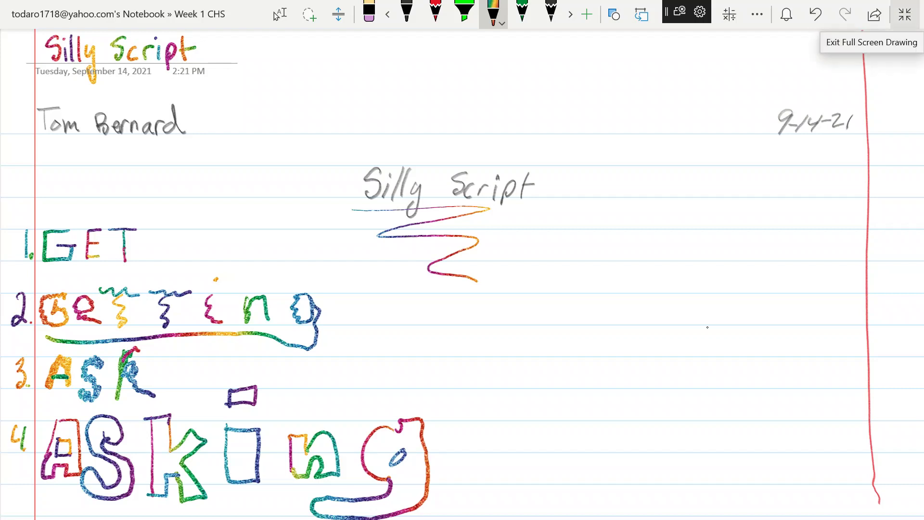
{"action": "left_click", "coordinate": [905, 14]}
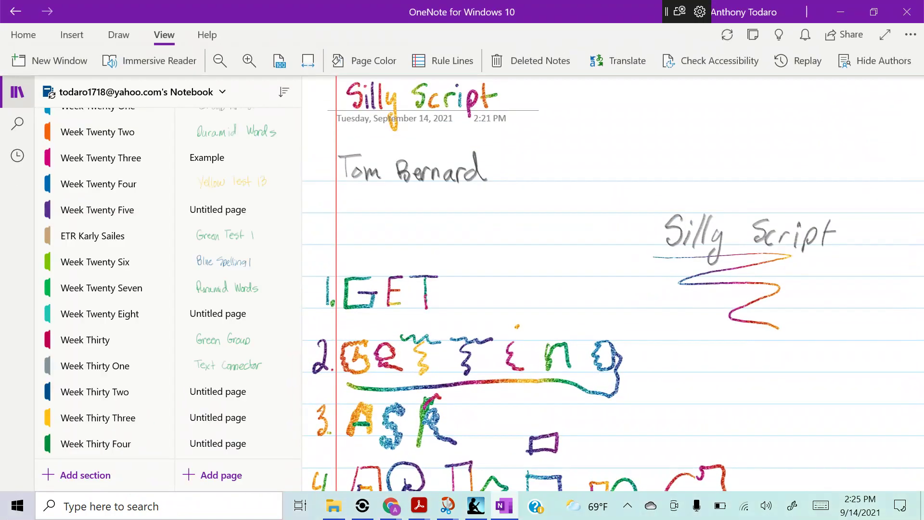